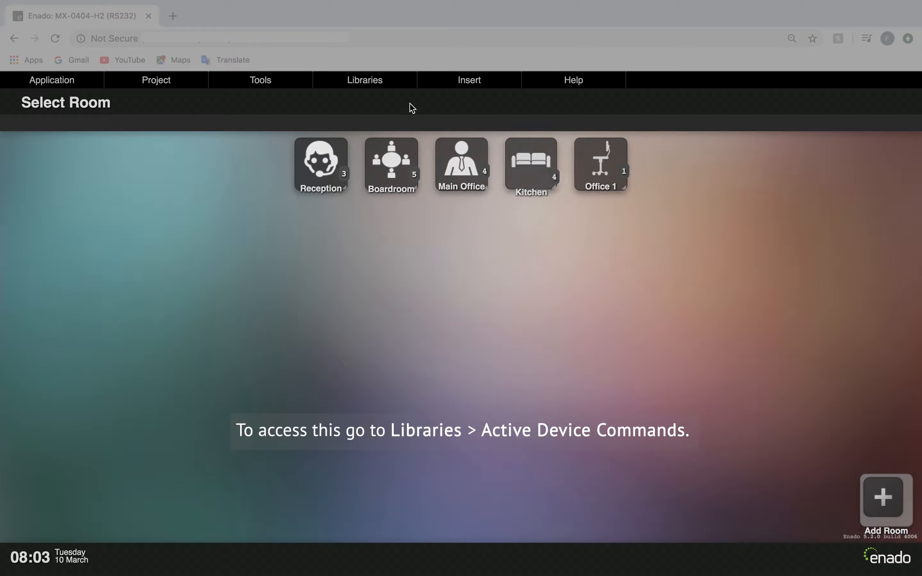
Open the library of active device commands to review the commands available in the project.
click(392, 80)
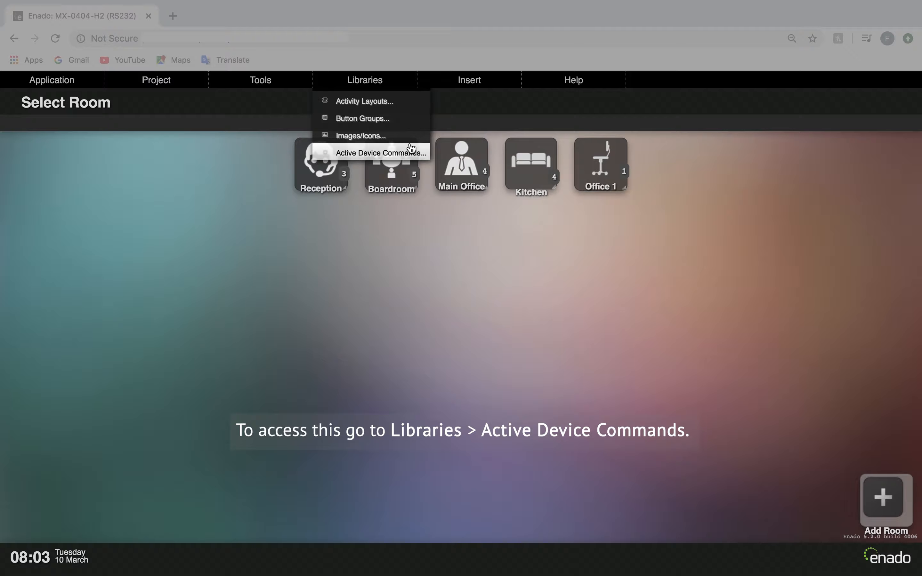
click(430, 154)
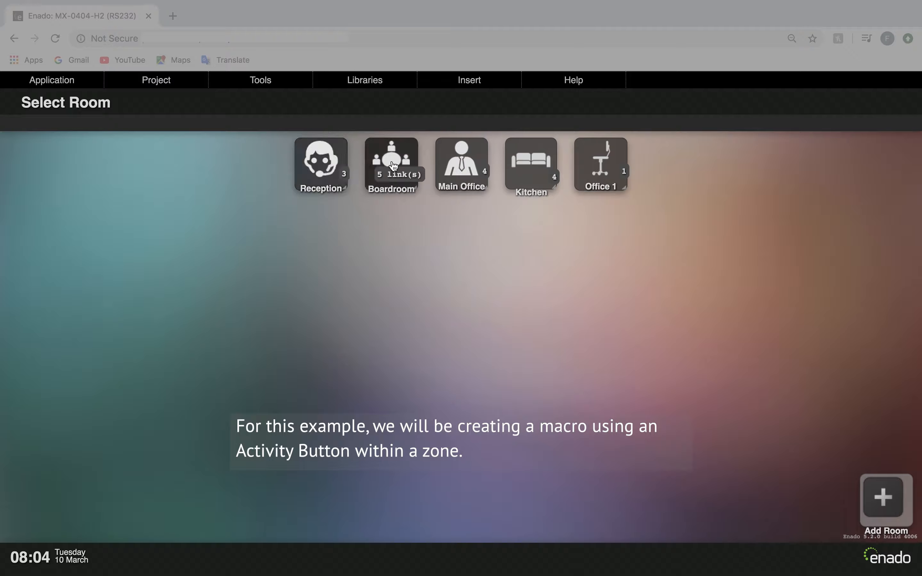
Enter the Main Office room and open the properties of its Bluray activity for editing.
click(477, 164)
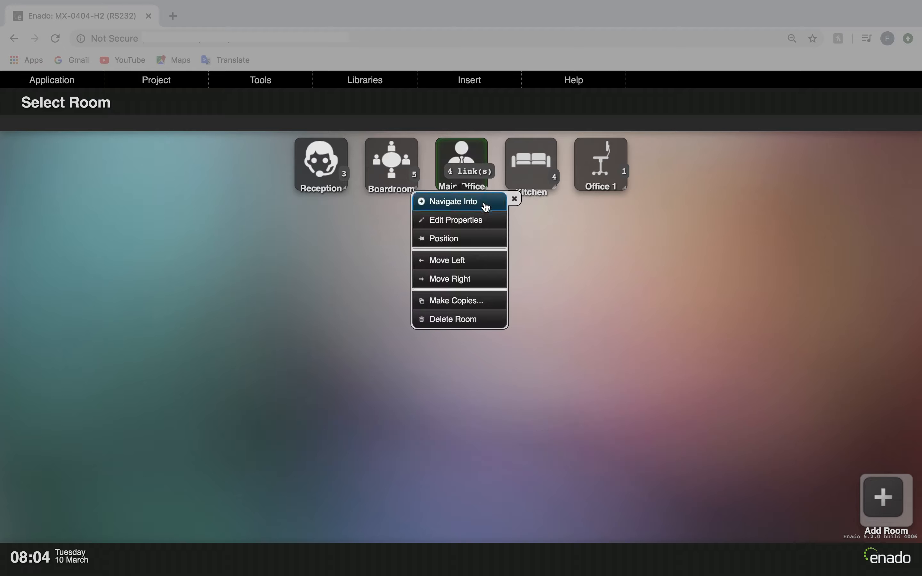
click(488, 206)
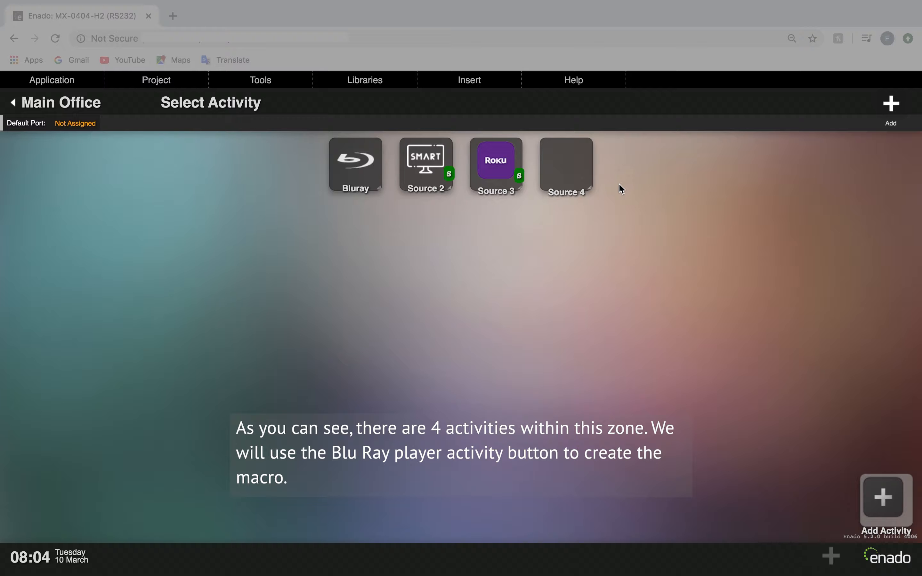
click(373, 177)
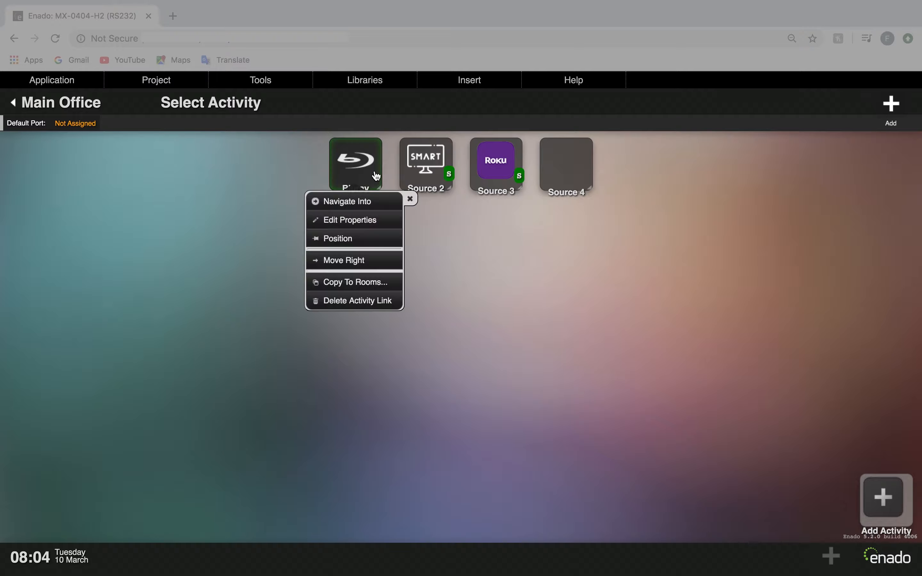
click(393, 230)
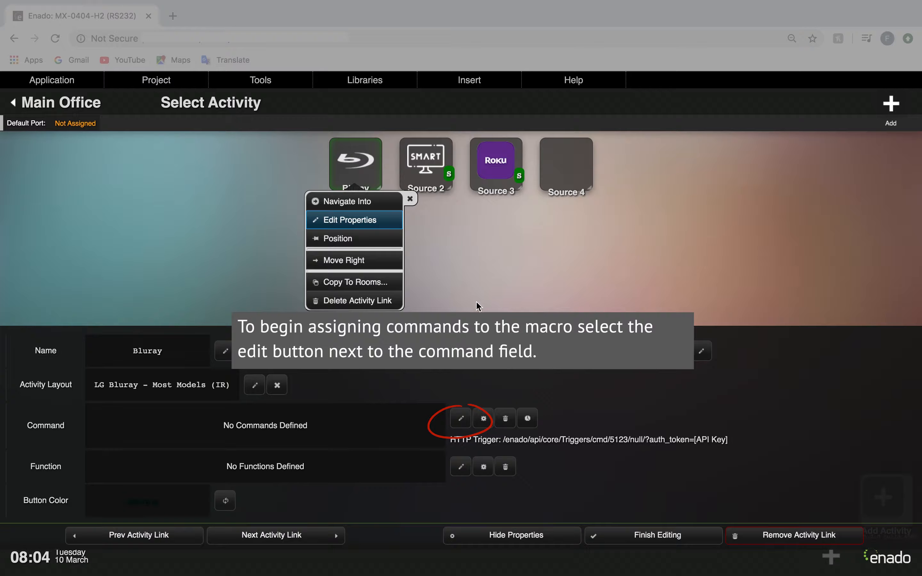
Add the HDANYWHERE MHUB PRO 2.0 (4x4) command Video Out A In 3 to the Bluray activity's commands.
click(461, 418)
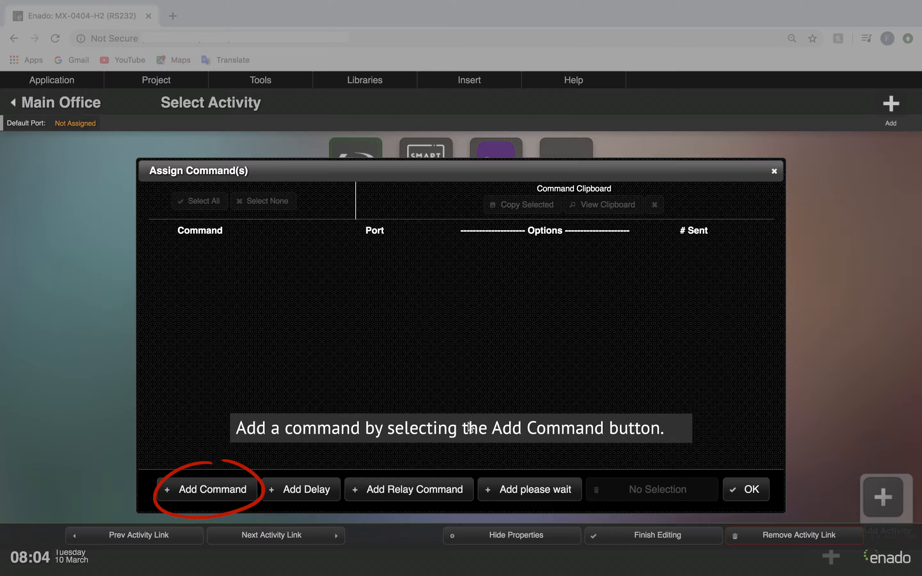
click(242, 498)
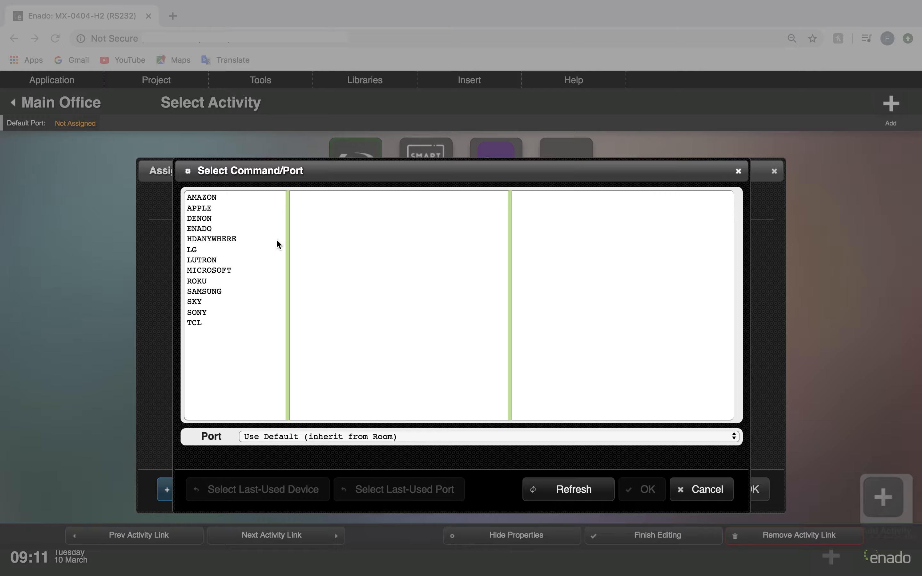
click(243, 239)
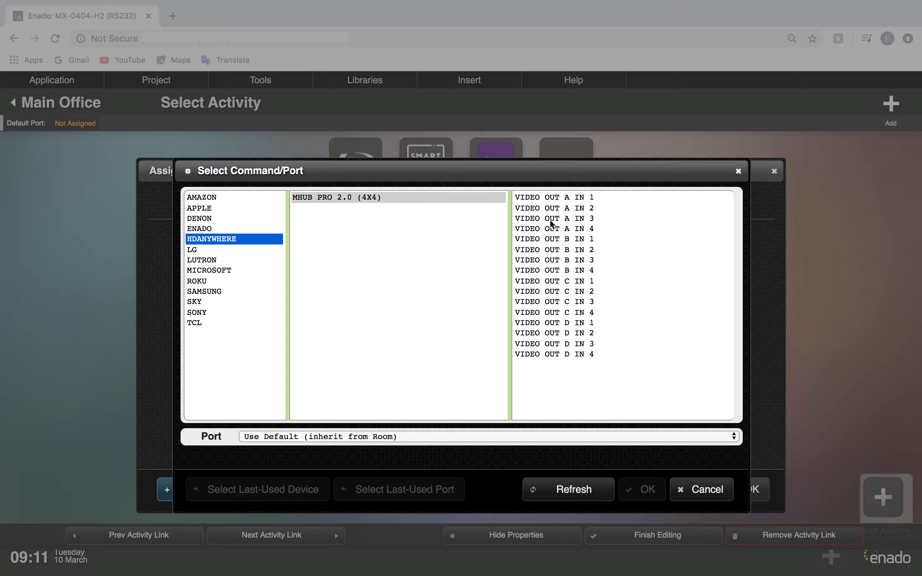
click(557, 218)
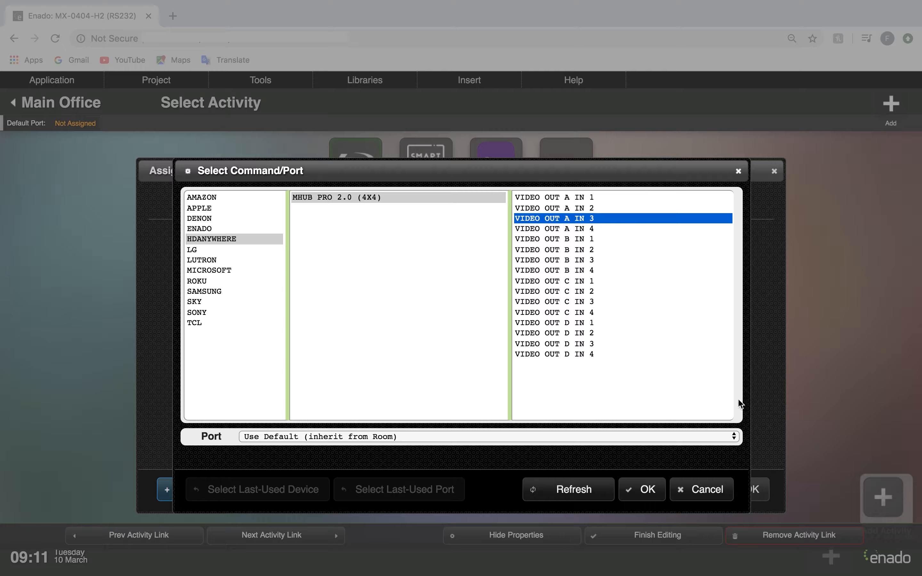
click(646, 490)
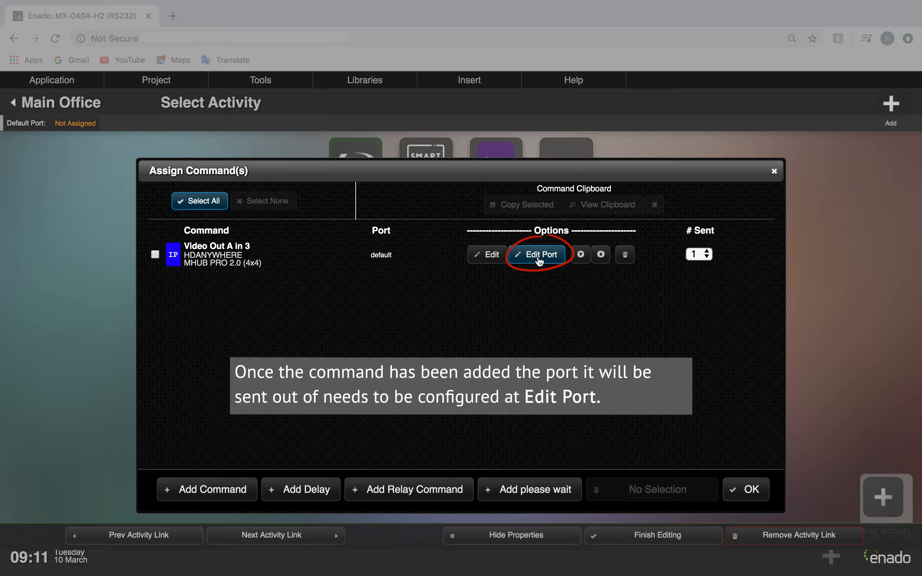
Assign the Video Out A In 3 command to the port (ETHERNET) Office 2 TV.
click(549, 255)
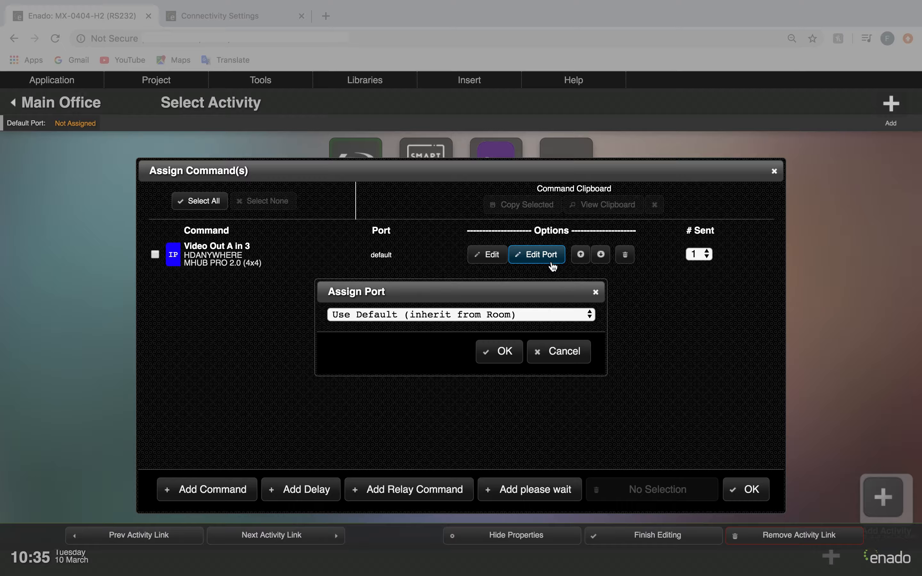
click(527, 316)
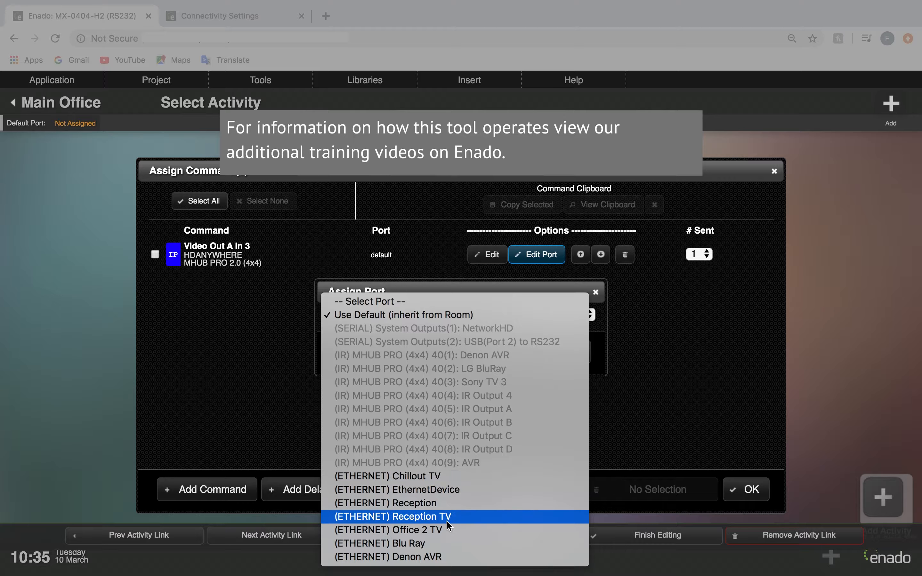
click(447, 532)
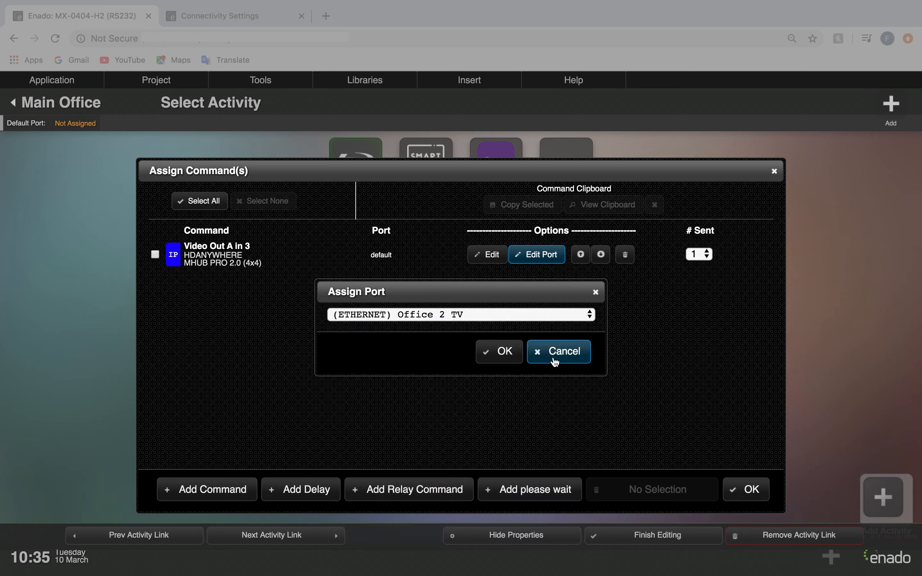
click(505, 353)
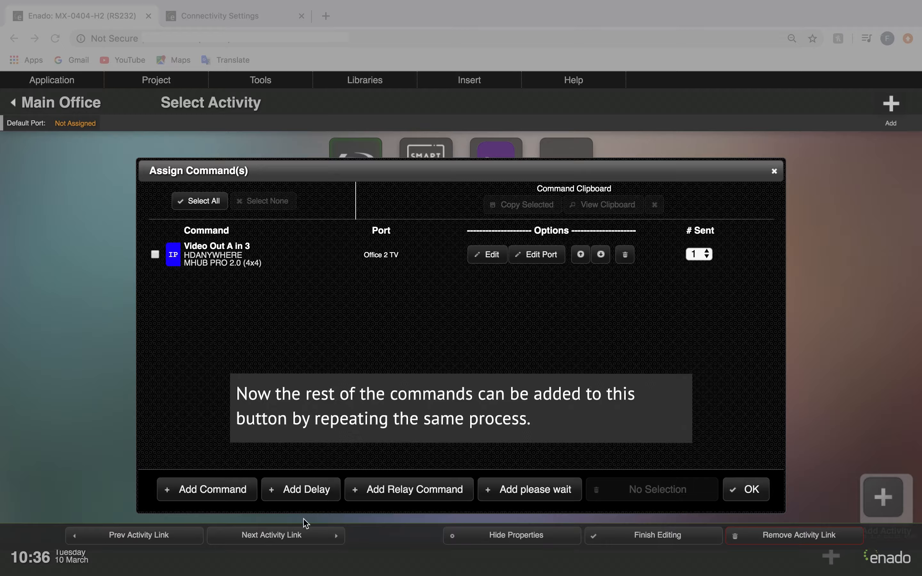
Add the POWER TOGGLE command of the Sony UBP-X1000ES 4K Ultra HD to the macro.
click(225, 491)
click(215, 314)
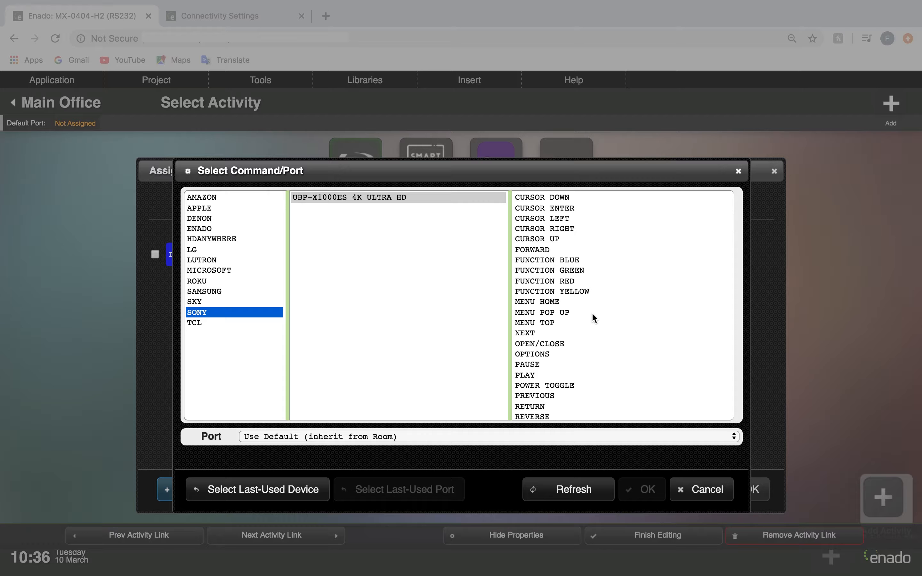
scroll(592, 312, down, 1)
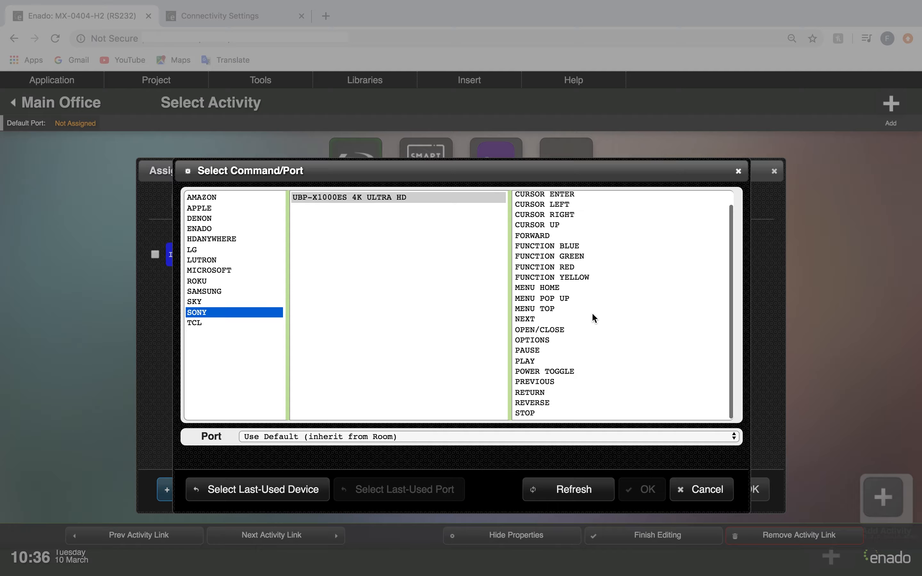
click(572, 374)
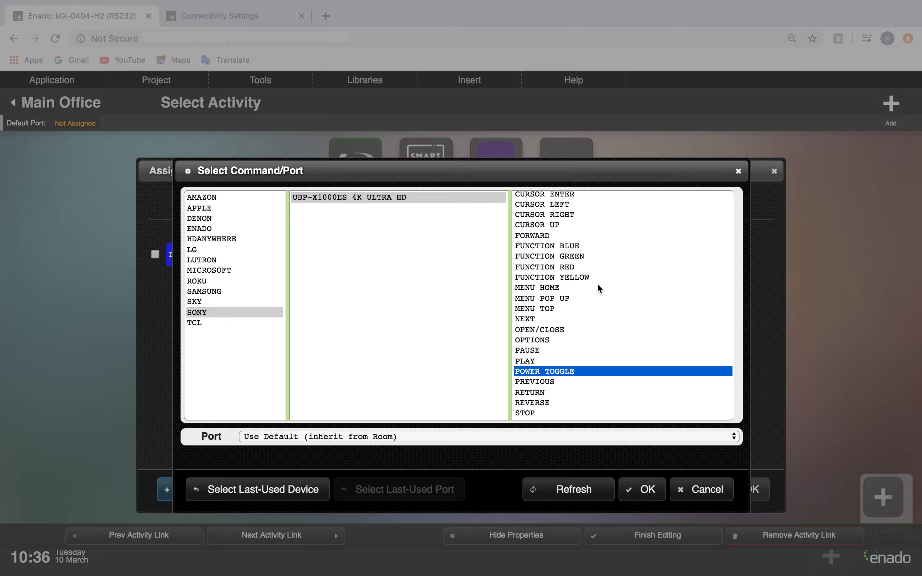
scroll(596, 284, up, 1)
scroll(597, 282, down, 1)
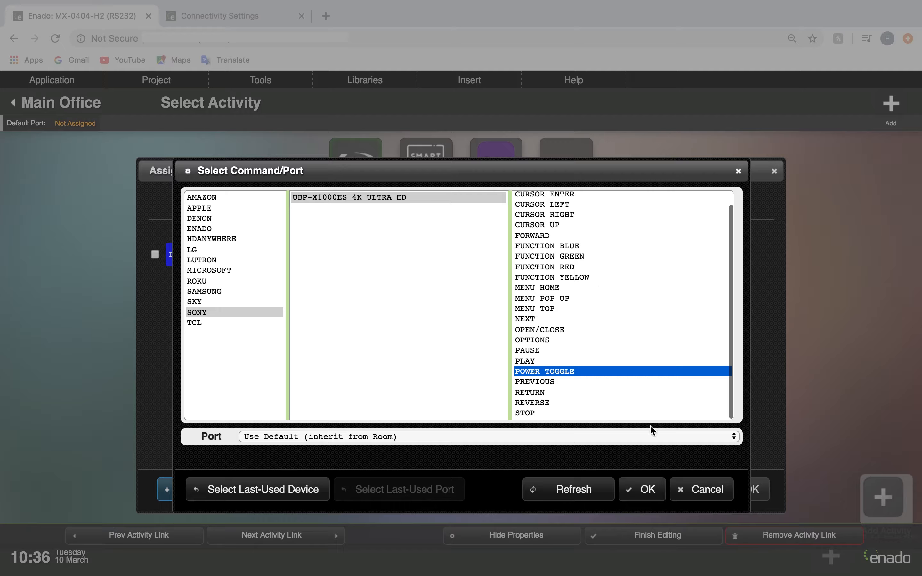
click(644, 489)
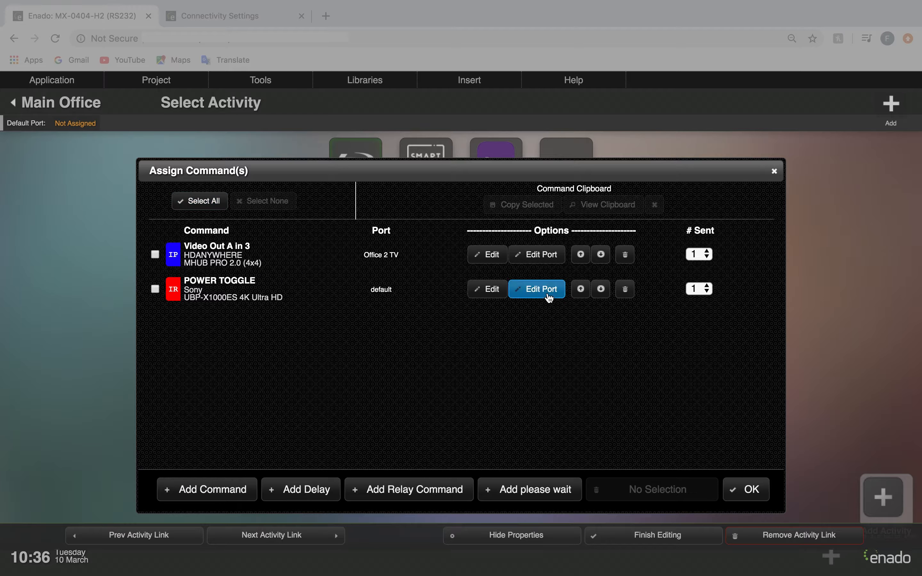
Assign the Sony POWER TOGGLE command to the port (IR) MHUB PRO (4x4) 40(3): Sony TV 3.
click(539, 290)
click(517, 317)
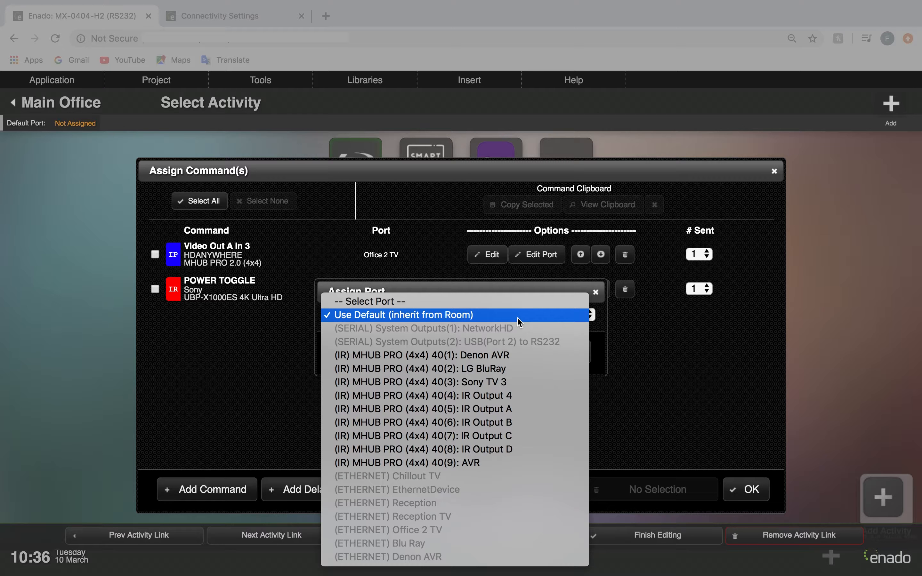
click(512, 382)
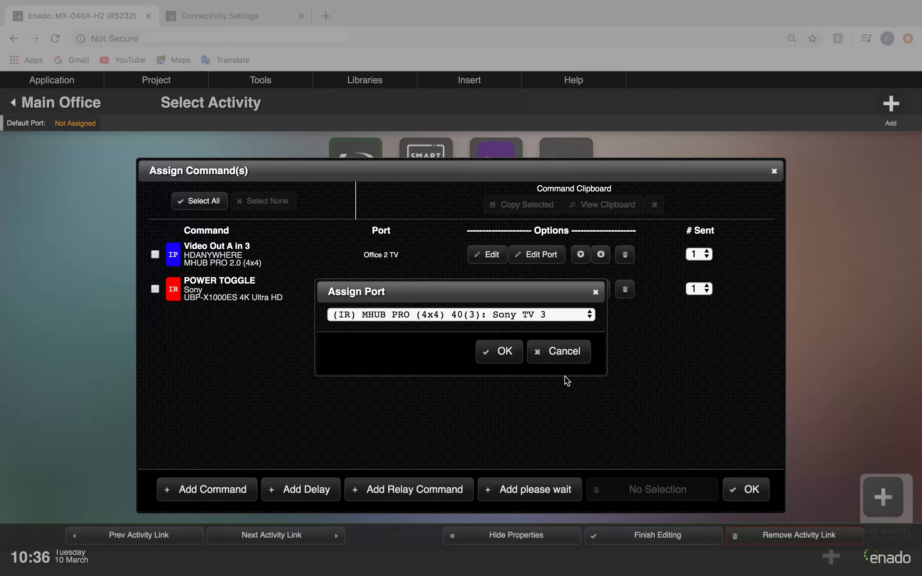
click(507, 352)
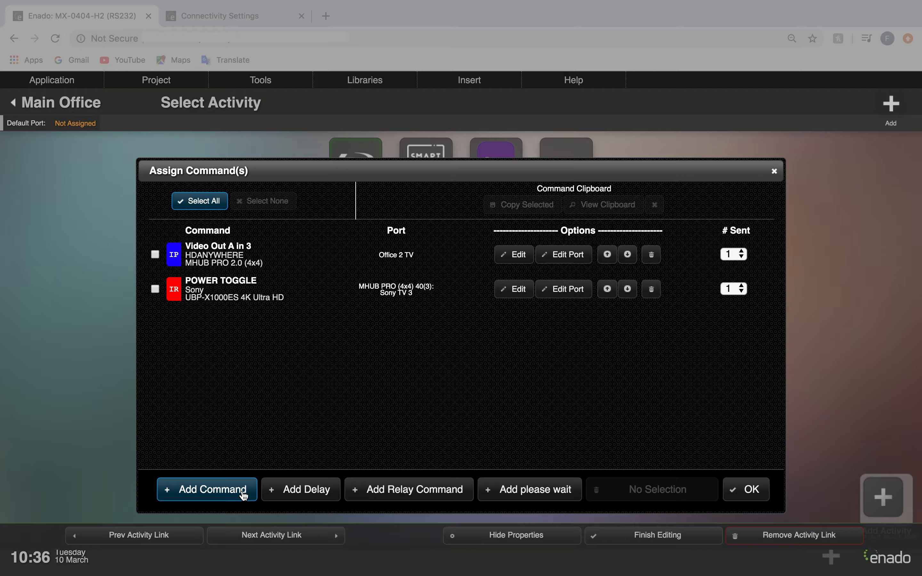
Add the POWER TOGGLE command for LG All Models to the macro.
click(243, 492)
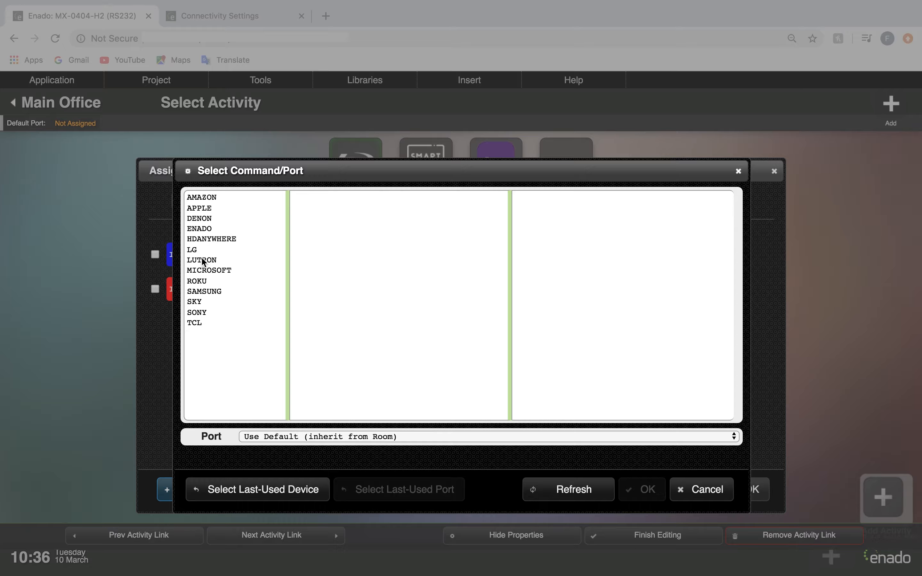
click(199, 251)
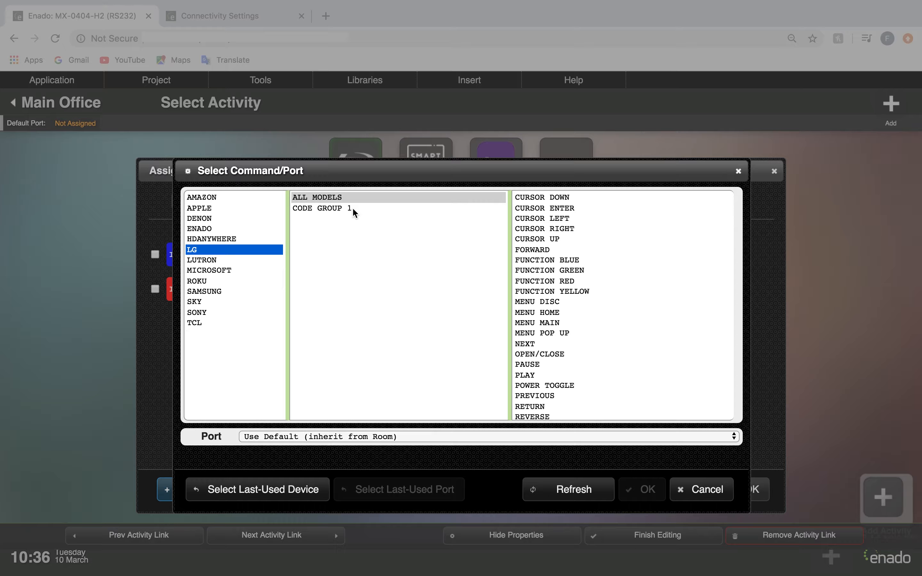
scroll(559, 348, down, 1)
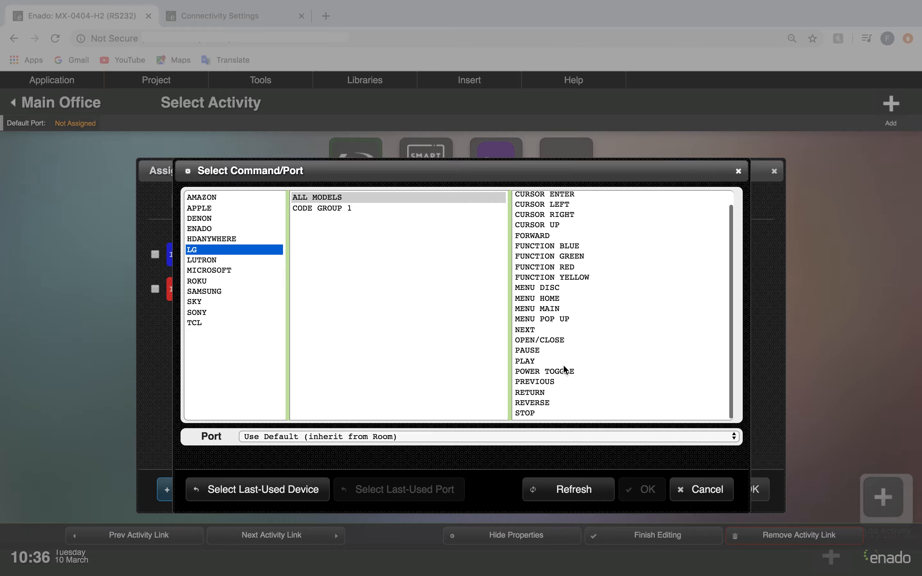
click(564, 372)
click(648, 491)
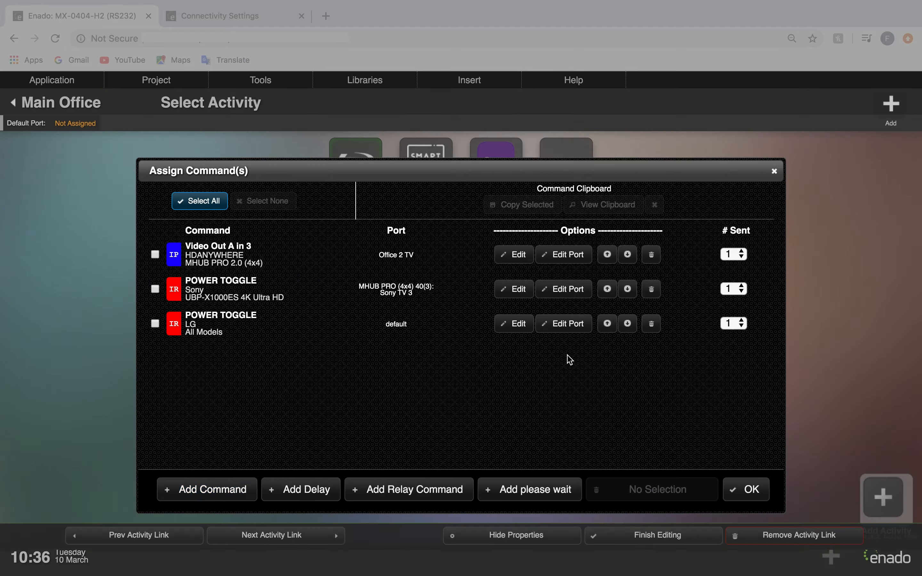
Assign the LG POWER TOGGLE command to the port (IR) MHUB PRO (4x4) 40(2): LG BluRay.
click(569, 328)
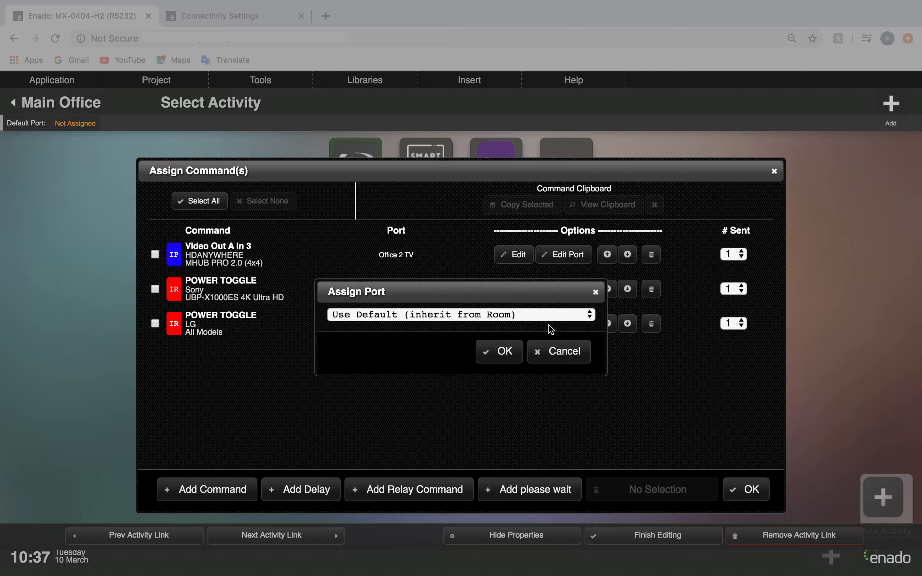
click(471, 317)
click(504, 368)
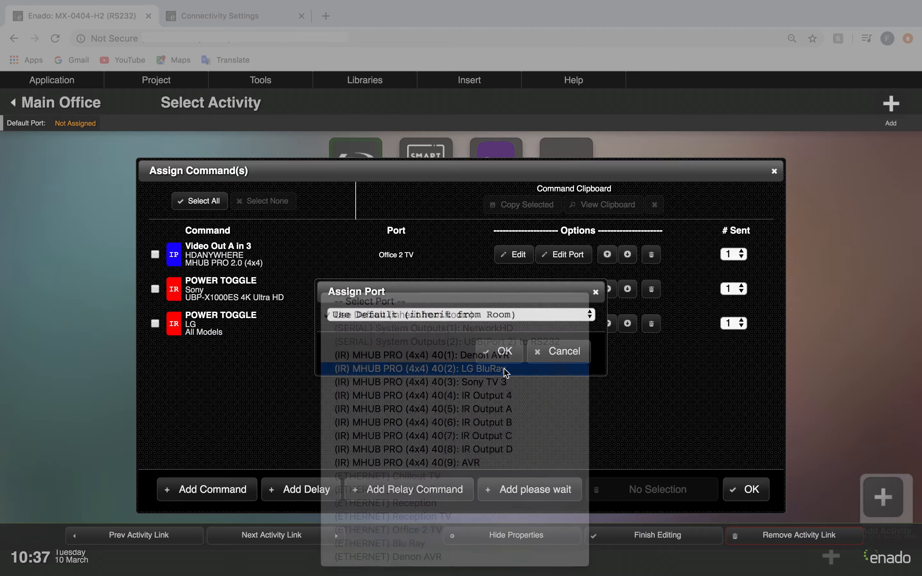
click(500, 350)
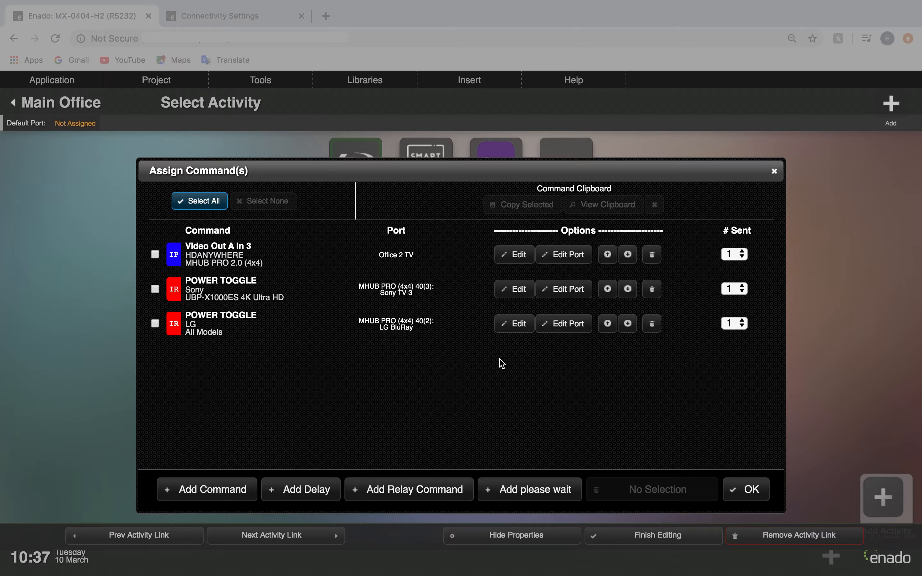
Add the POWER ON command for Denon AV Receivers (IP) to the macro.
click(208, 491)
click(212, 218)
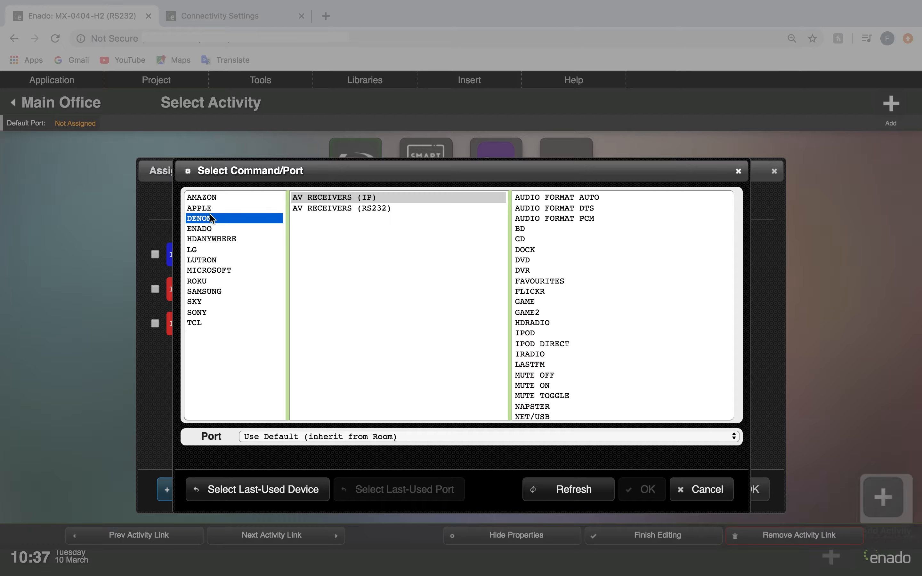
scroll(556, 389, down, 4)
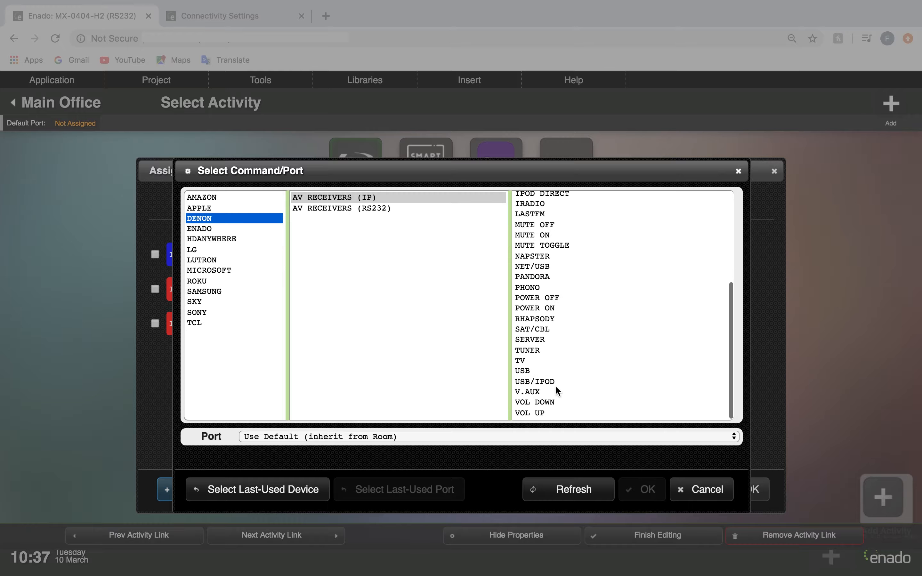
click(557, 309)
click(644, 492)
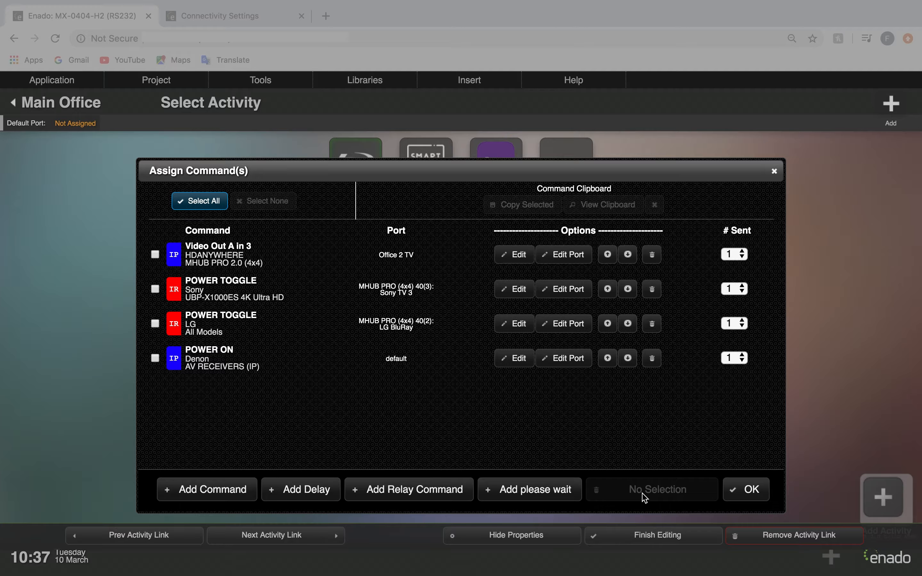
Assign the Denon POWER ON command to the port (ETHERNET) Denon AVR.
click(570, 358)
click(563, 319)
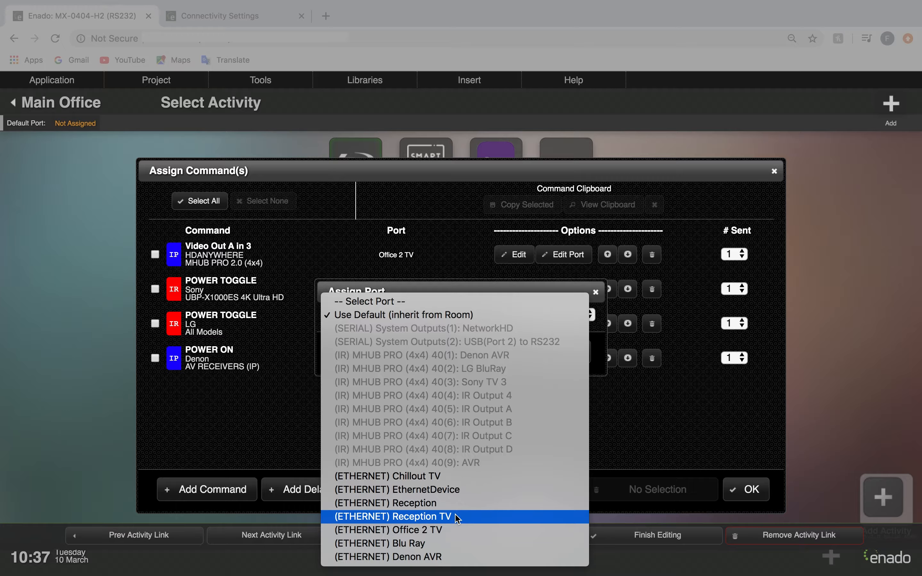
click(438, 558)
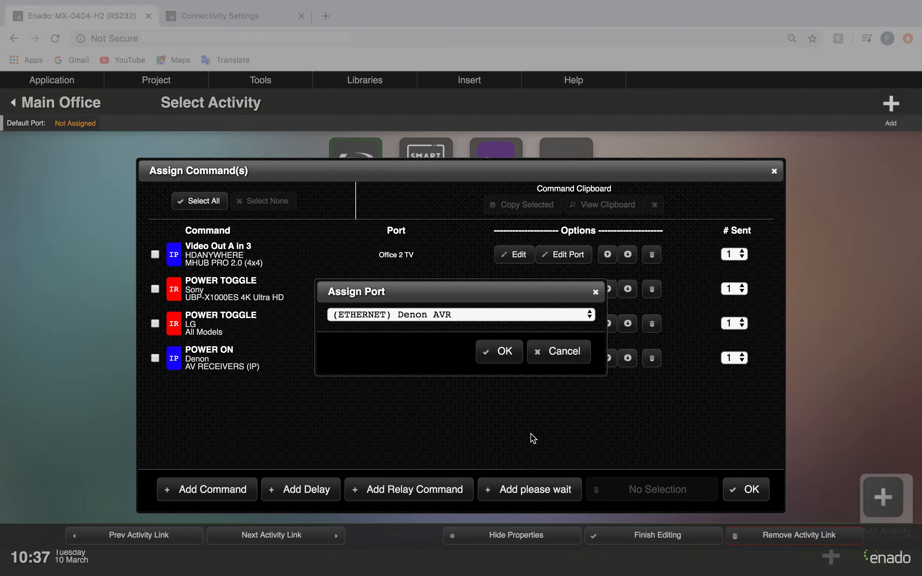
click(505, 352)
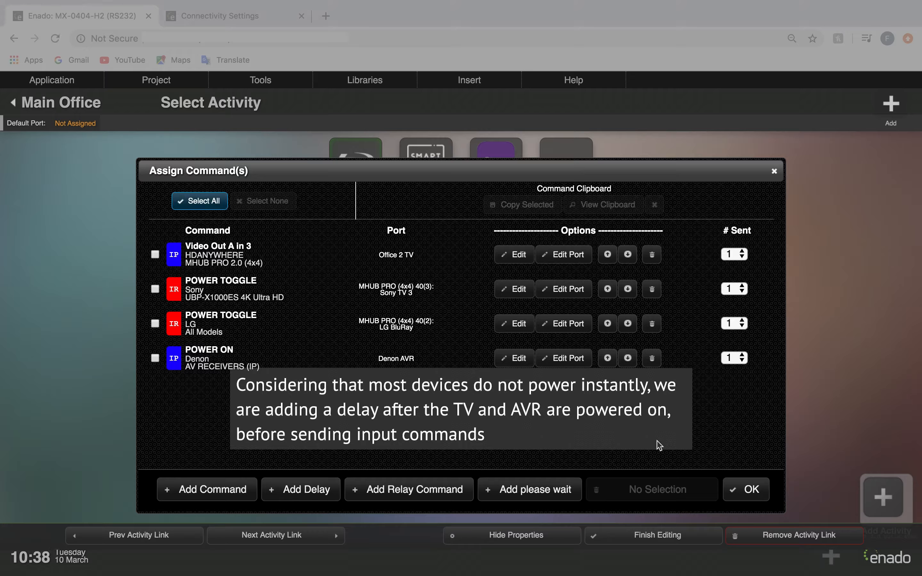
Add a delay of 2000 ms to the macro after the Denon POWER ON command.
click(313, 489)
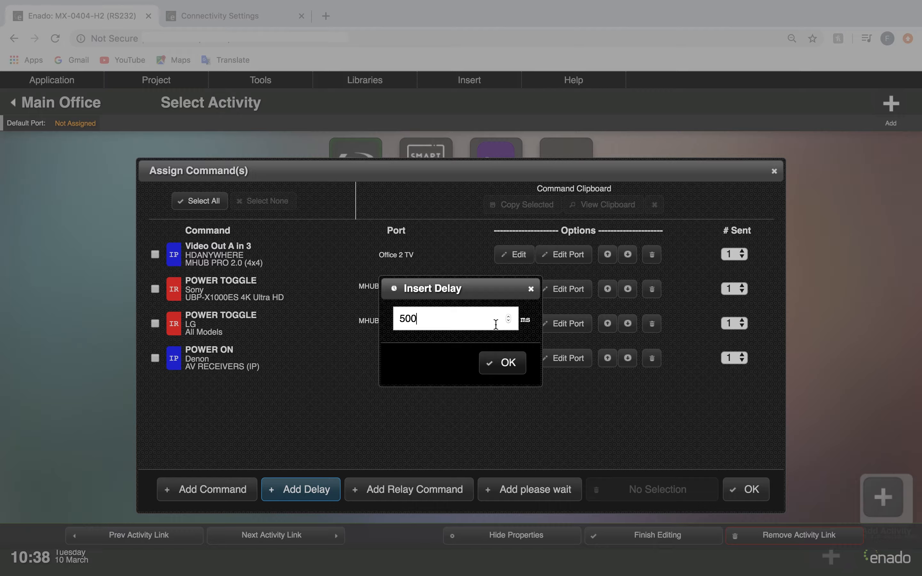
drag(496, 324, 266, 304)
text(2000)
click(502, 362)
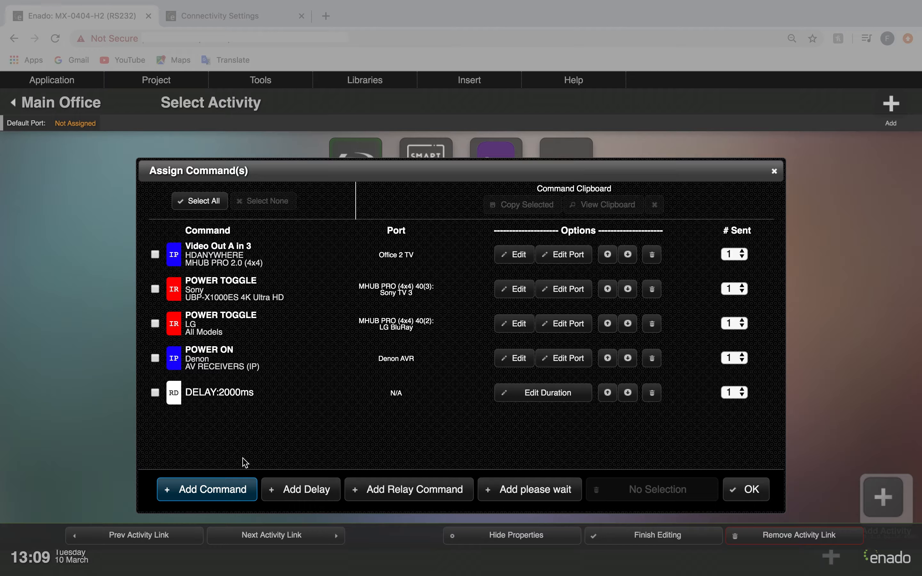
Add the BD input command for Denon AV Receivers (IP) to the macro.
click(231, 489)
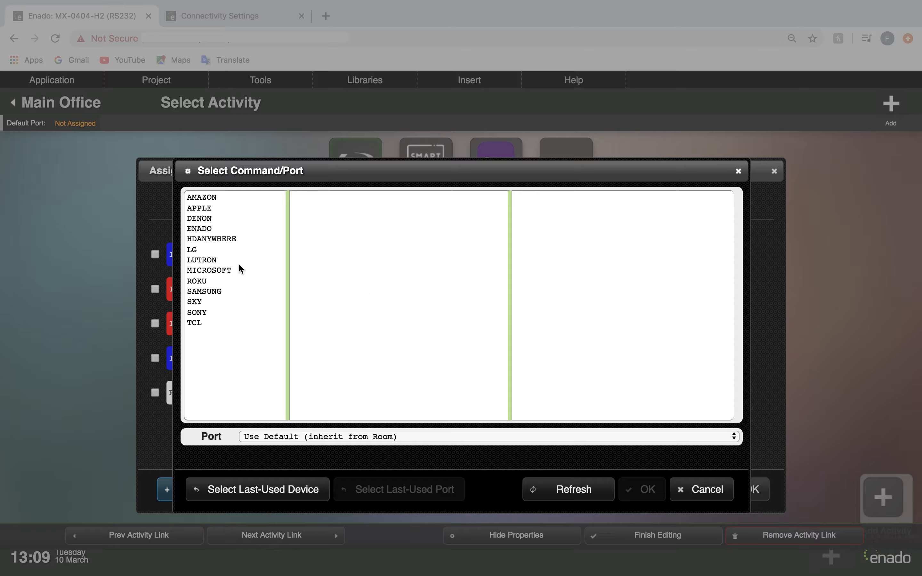
click(223, 220)
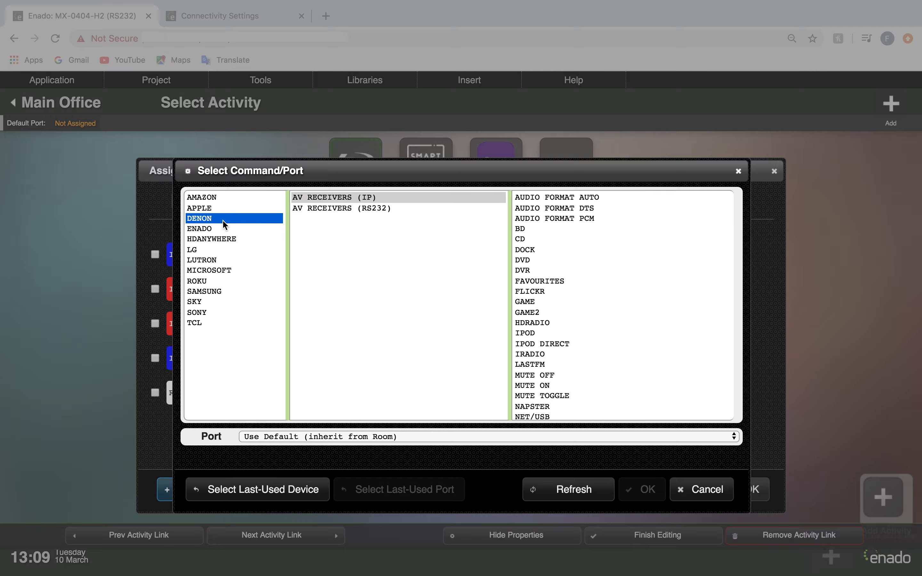
click(533, 230)
click(648, 489)
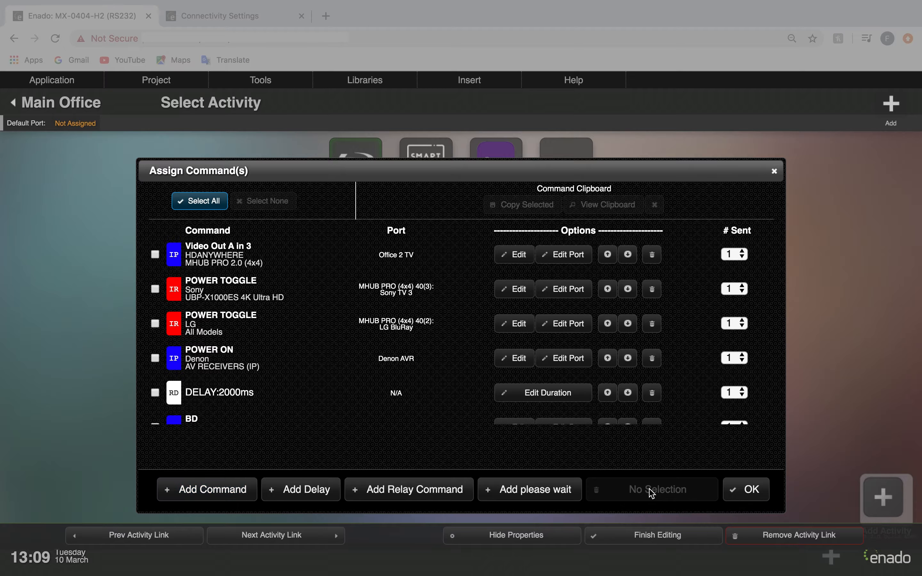
Assign the Denon BD command to the port (ETHERNET) Denon AVR.
scroll(575, 375, down, 1)
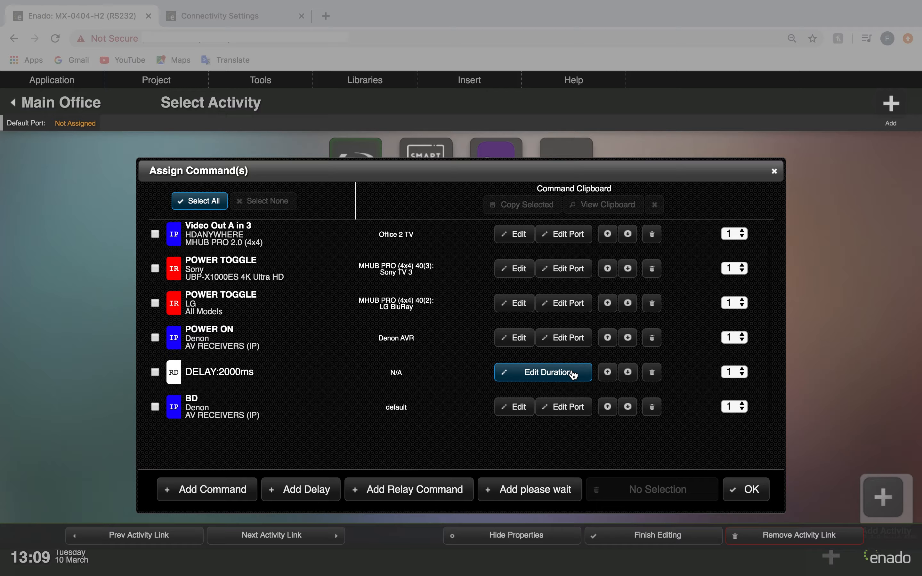
click(566, 409)
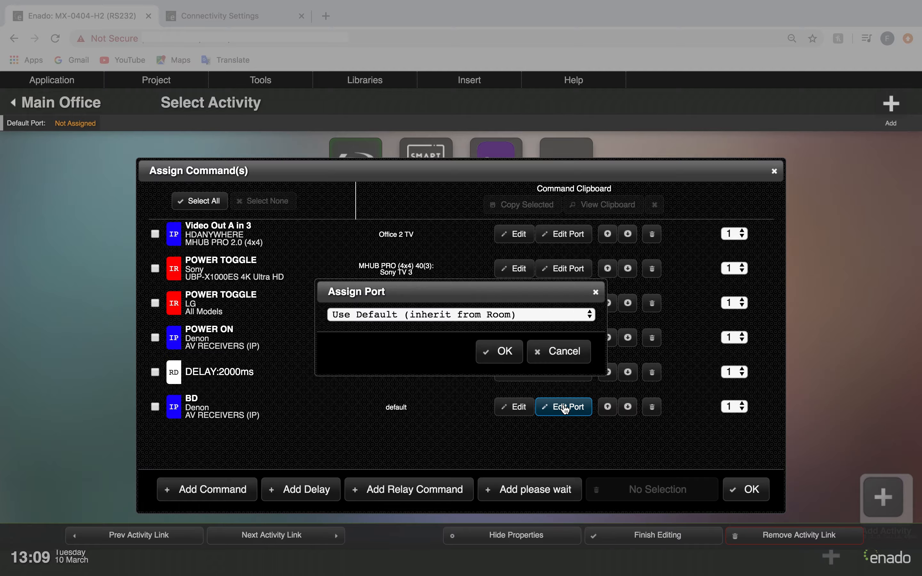
click(535, 320)
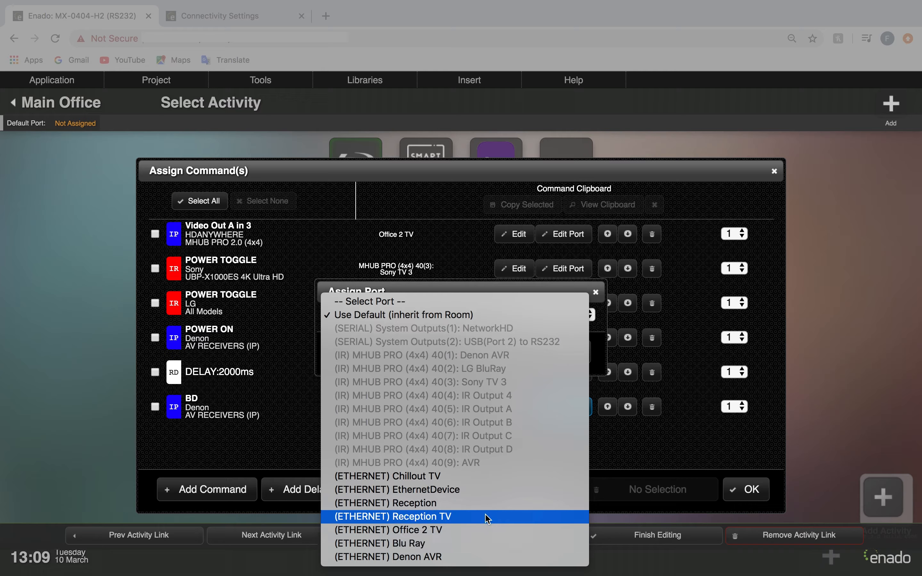
click(479, 557)
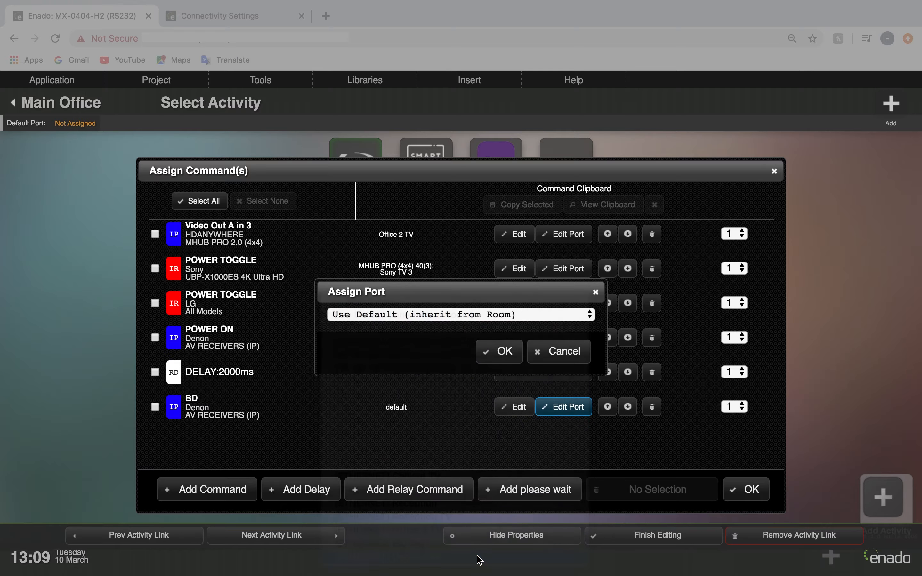
click(500, 351)
scroll(432, 419, down, 1)
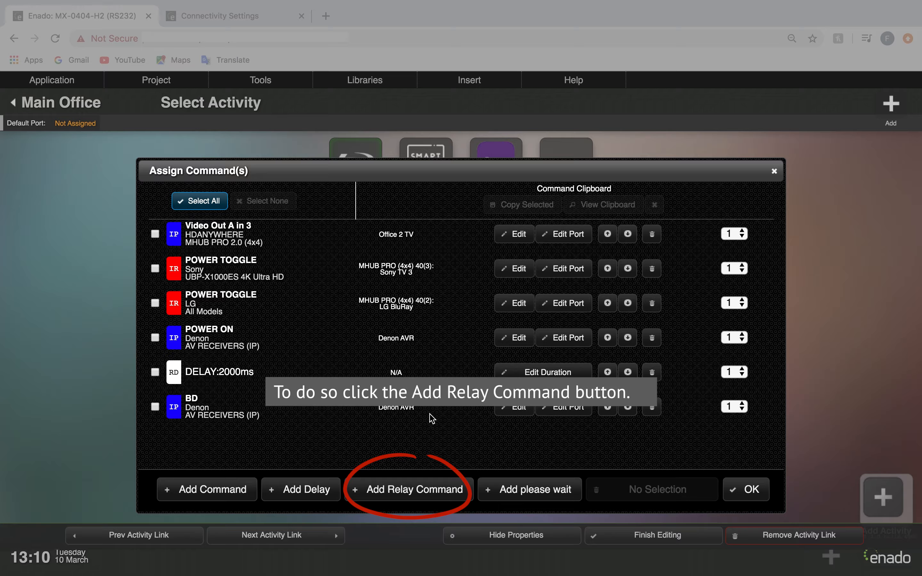
Try to add a relay command with the state ON to the macro.
click(402, 492)
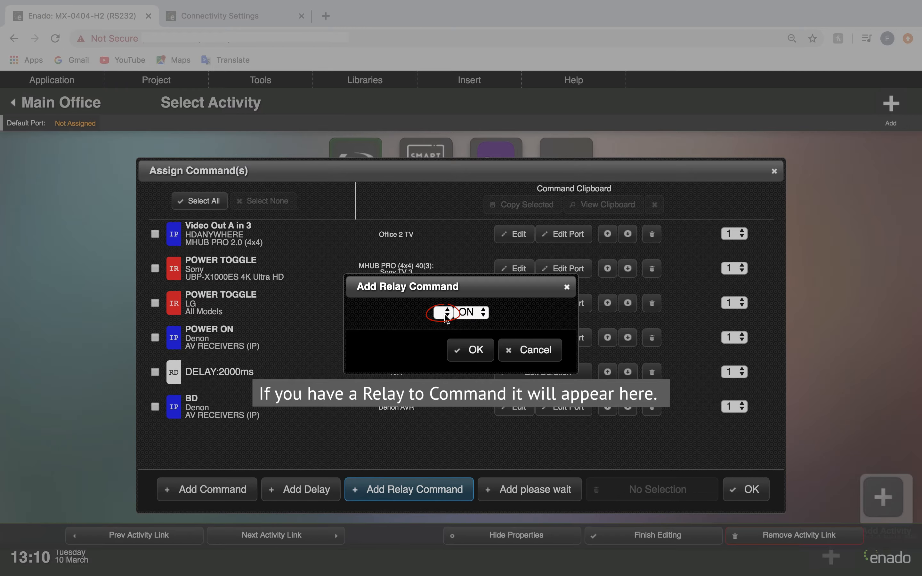
click(485, 313)
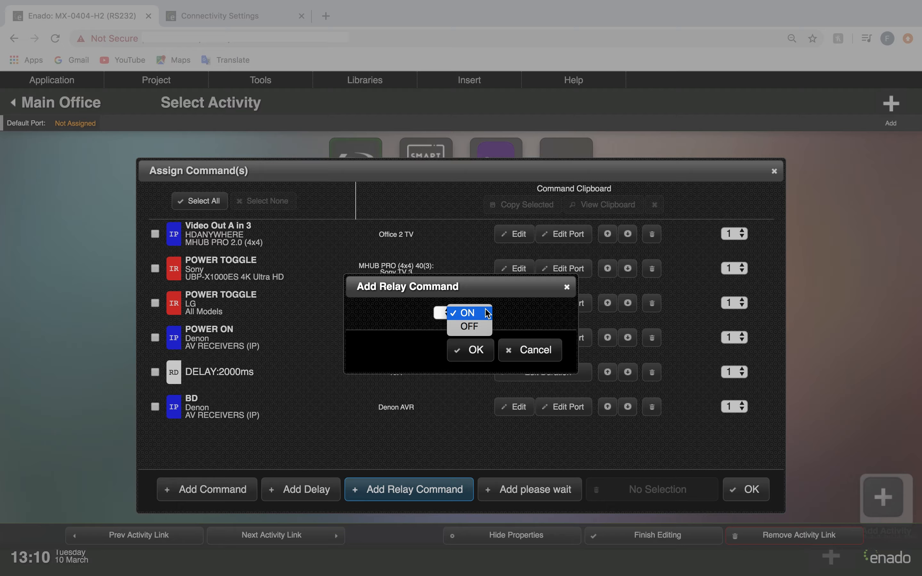
click(487, 313)
click(470, 351)
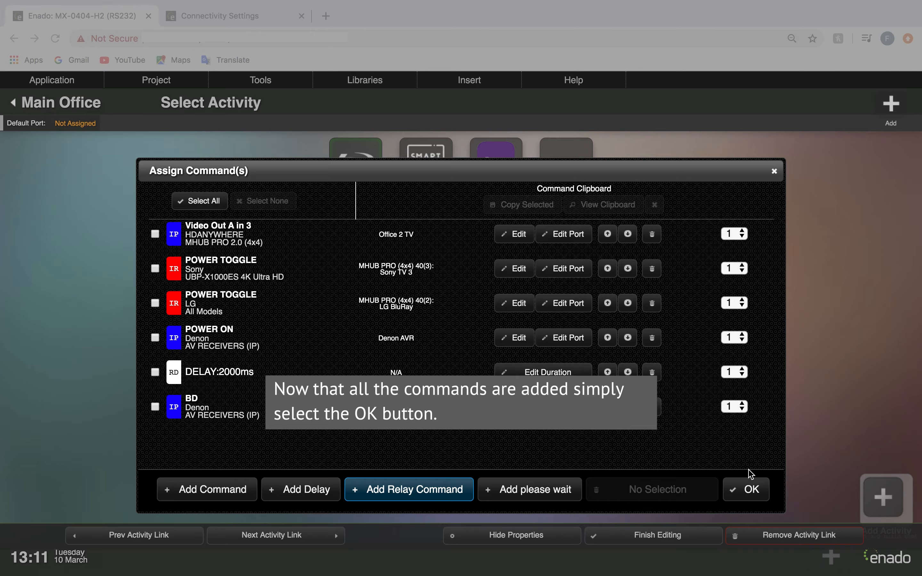
Accept the macro's command list and finish editing the Bluray activity button.
click(751, 490)
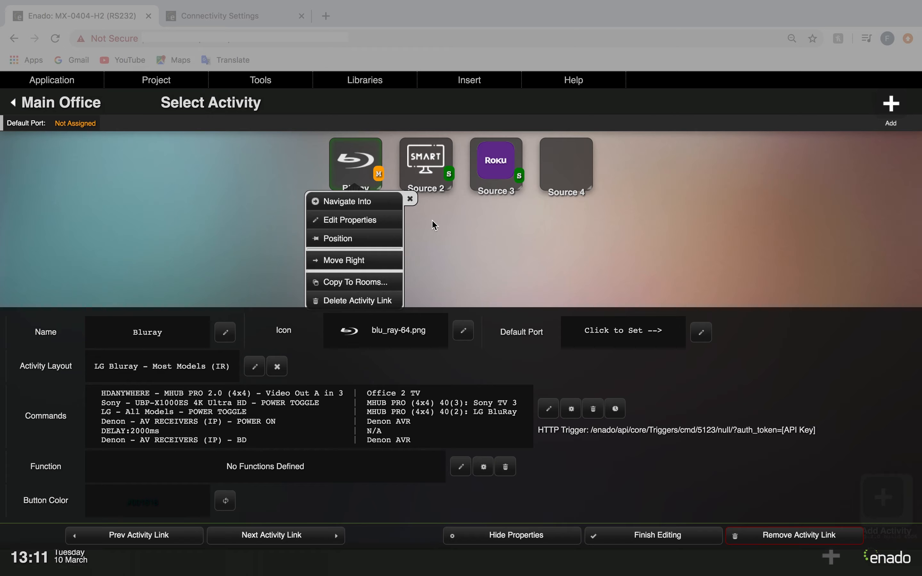
click(412, 200)
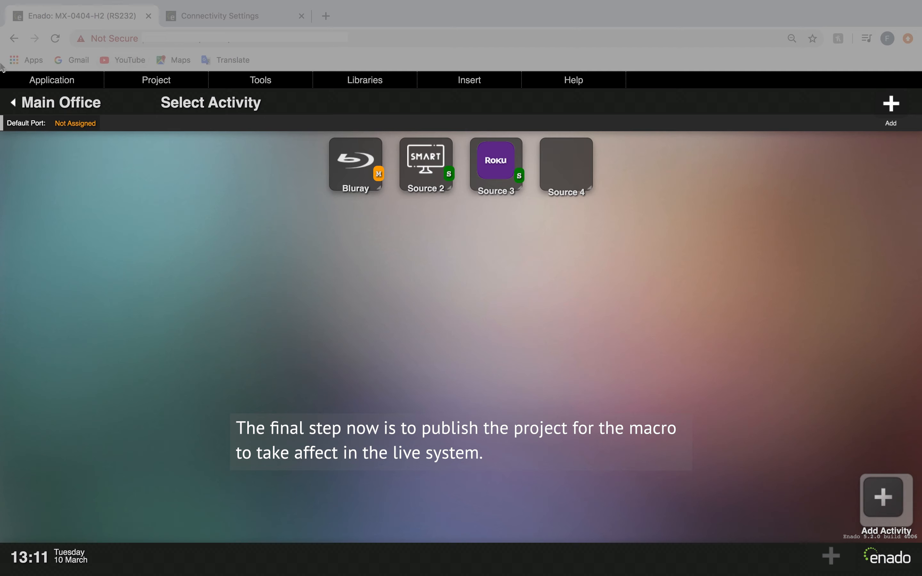
Publish the project to update the live system.
click(148, 84)
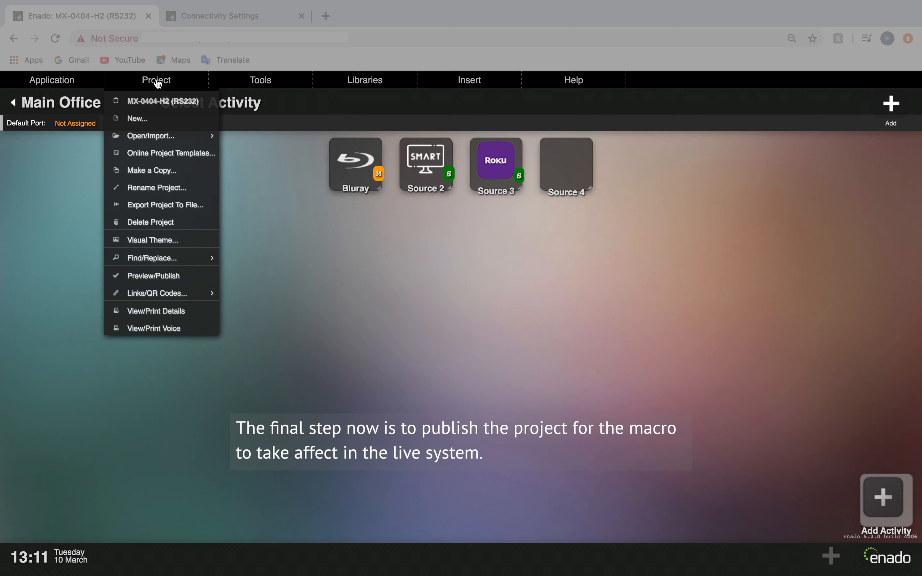
click(197, 278)
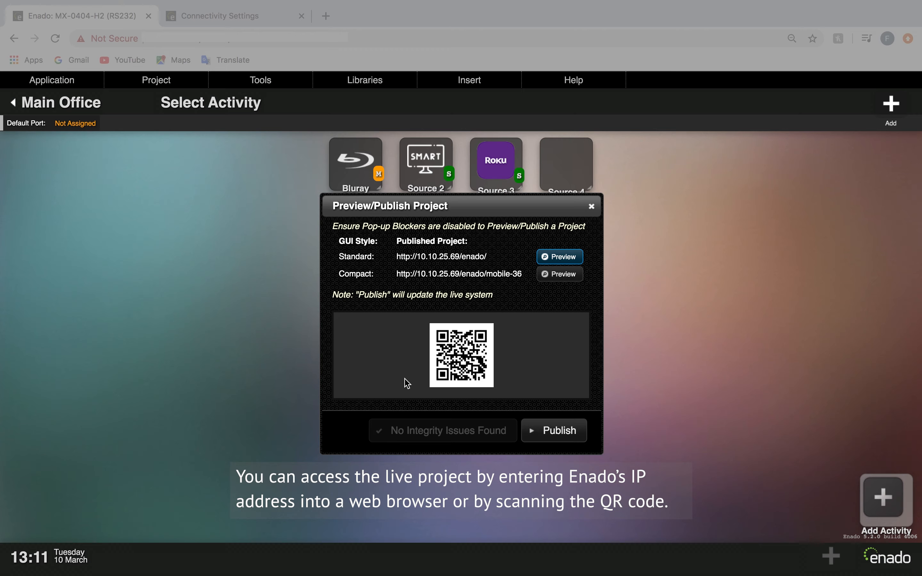
click(560, 431)
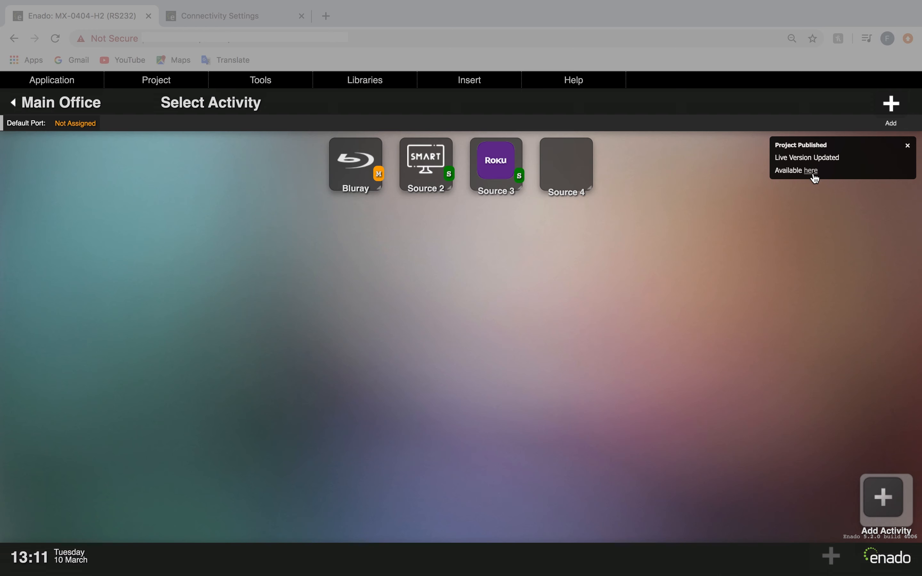
Open the published live project and go to the Main Office room containing the Bluray macro.
click(813, 172)
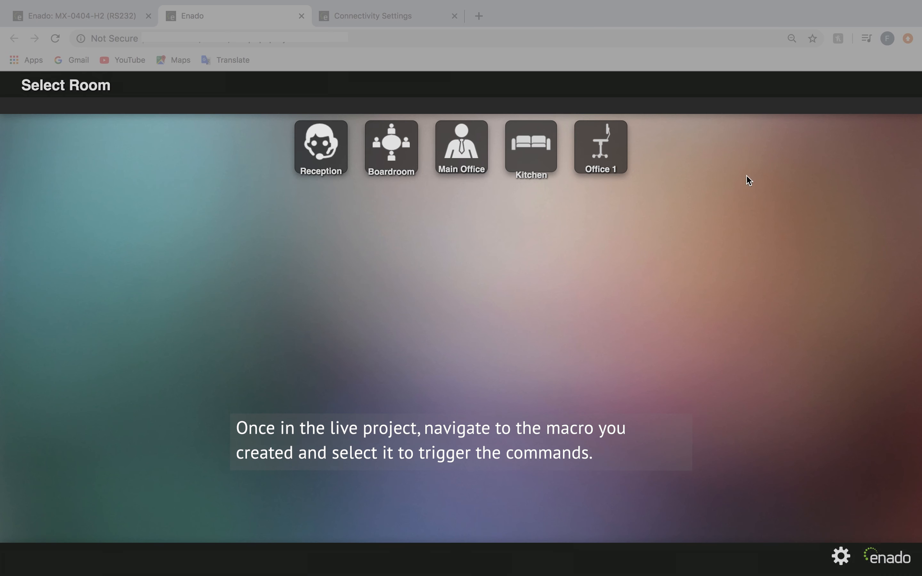
click(464, 171)
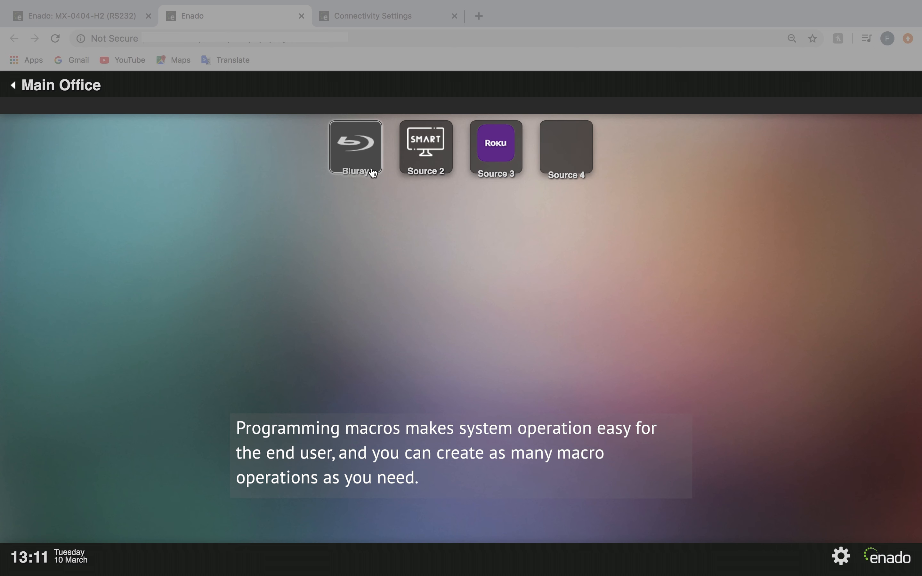